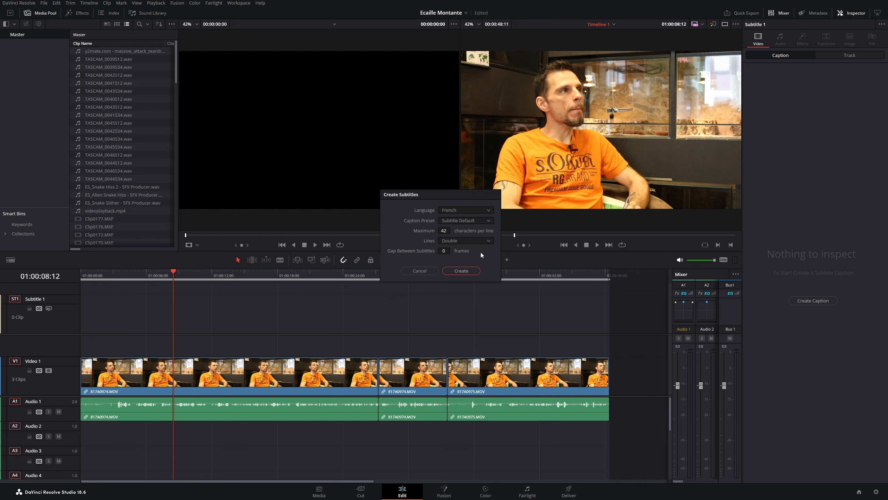
Create French subtitles from the timeline's audio, going through the language, caption preset and lines options
left_click(465, 207)
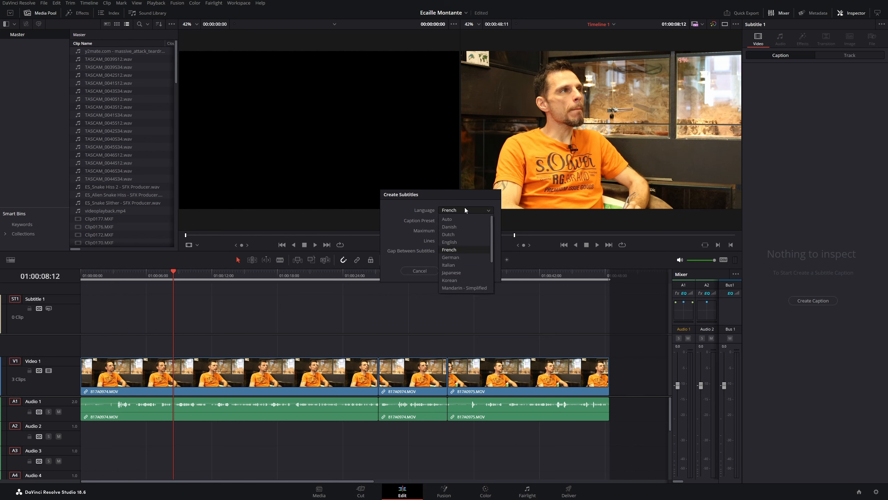
left_click(465, 206)
left_click(466, 220)
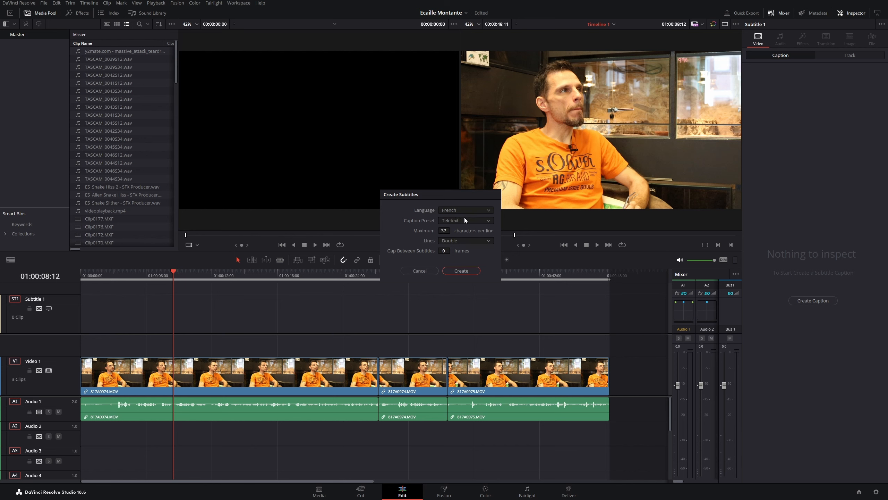
left_click(462, 220)
left_click(457, 232)
left_click(462, 250)
left_click(458, 271)
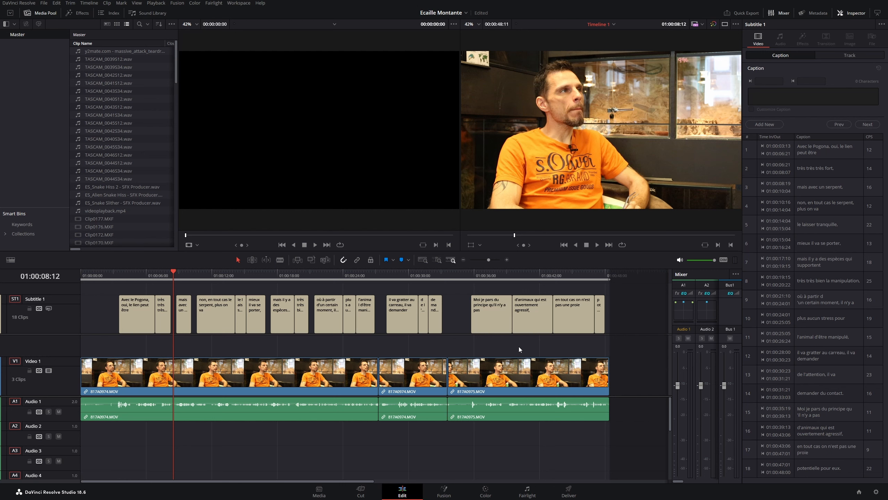
Play the timeline from several points to check the generated French subtitles against the speech
left_click(118, 274)
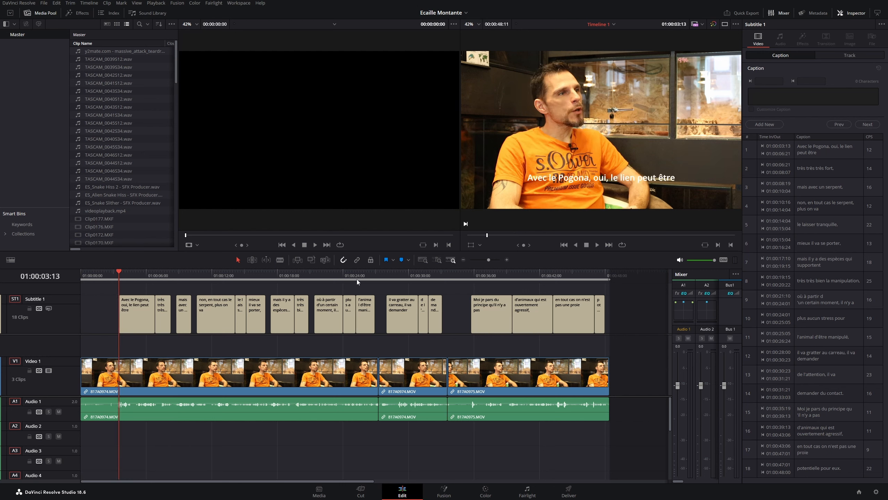
left_click(110, 275)
key("space")
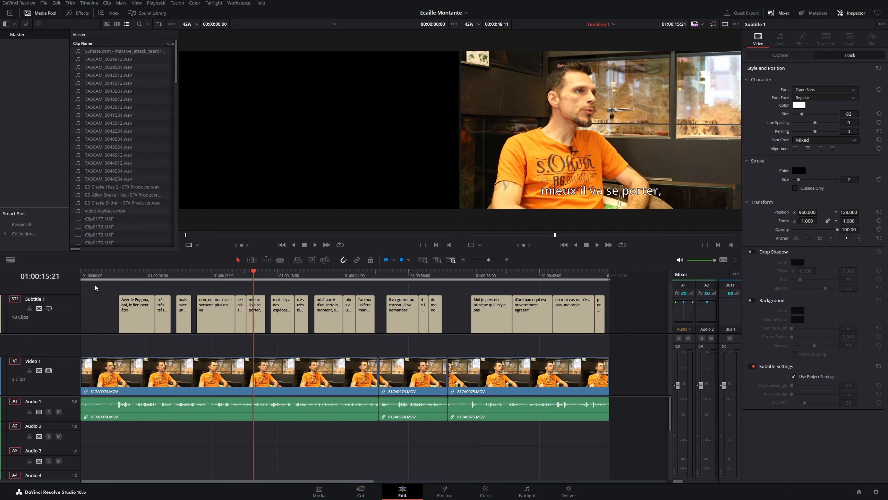
left_click(123, 275)
key("space")
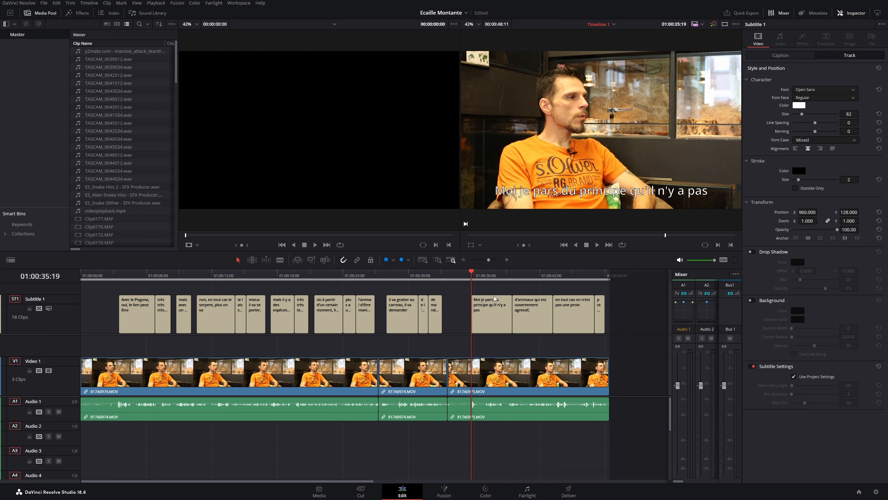
key("space")
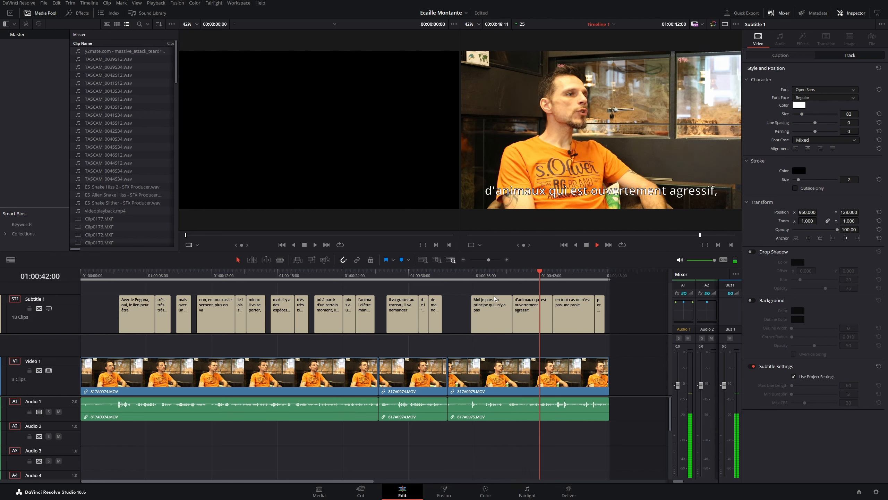
key("space")
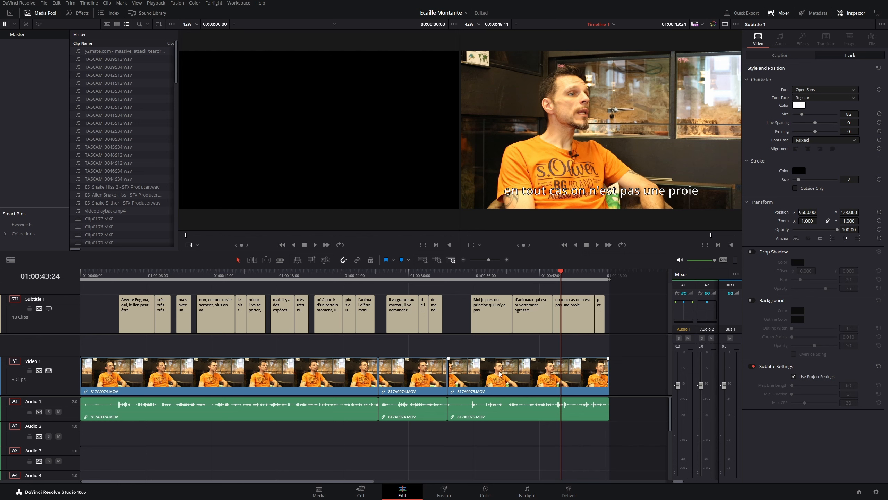
Try to create English subtitles from the French interview's audio, and scrub through the resulting caption
left_click(88, 3)
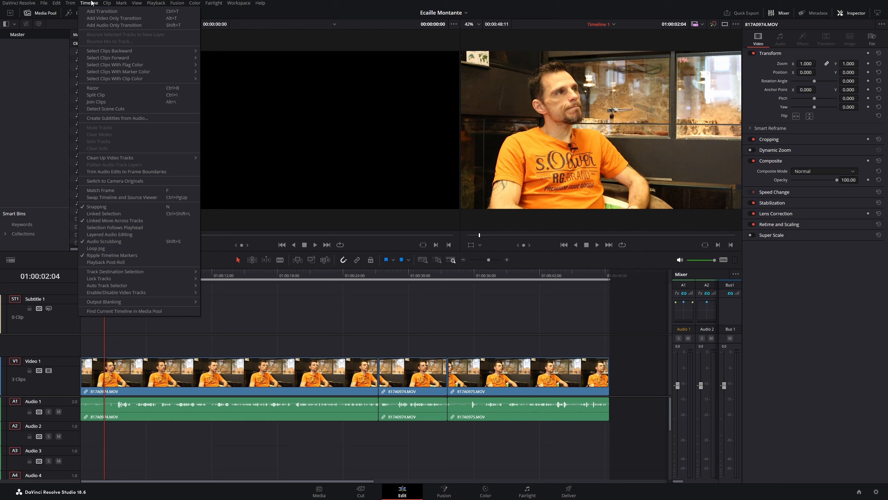
left_click(118, 118)
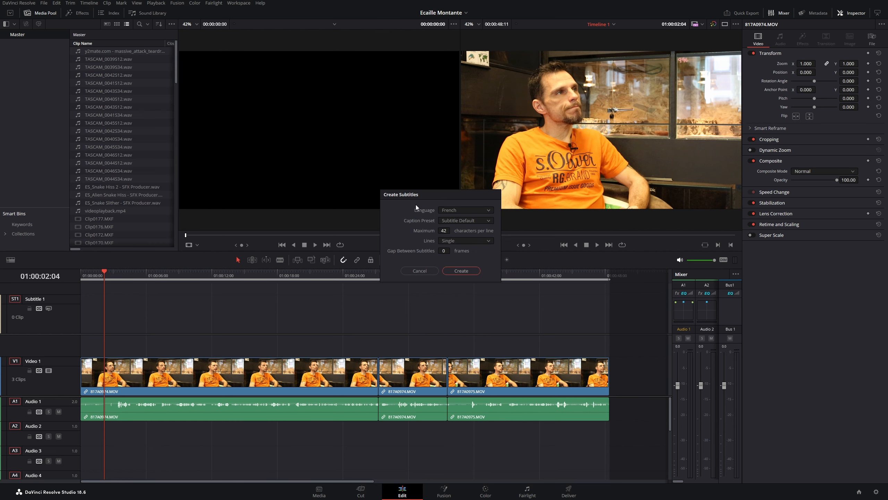
left_click(463, 209)
left_click(449, 249)
left_click(479, 270)
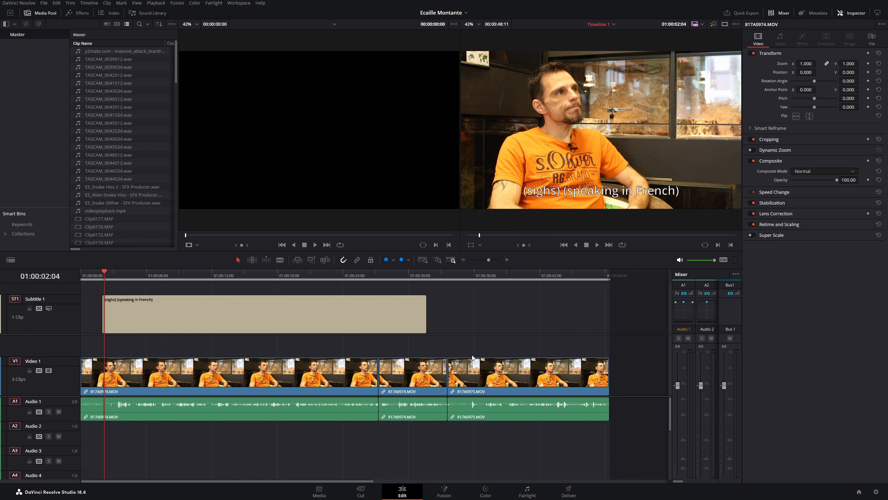
left_click_drag(131, 274, 183, 274)
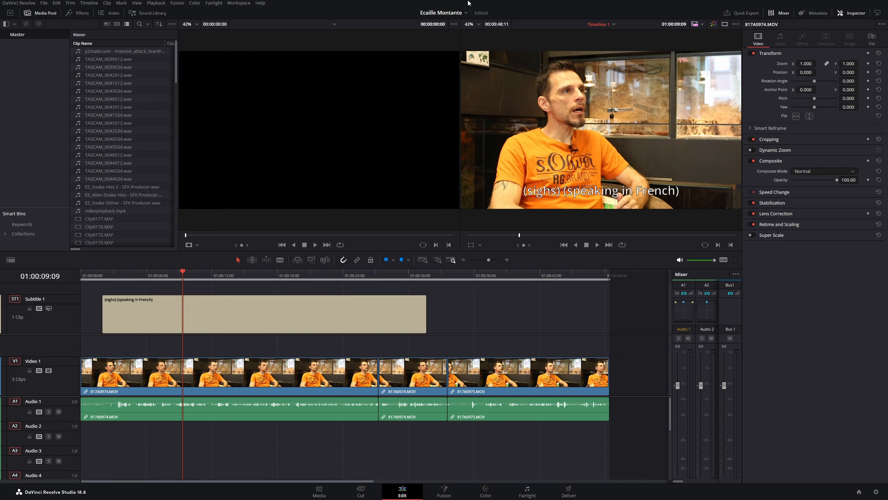
Switch to the Test traduction project, play the opening seconds of its clip and return to the timeline's start
left_click(466, 13)
left_click(465, 23)
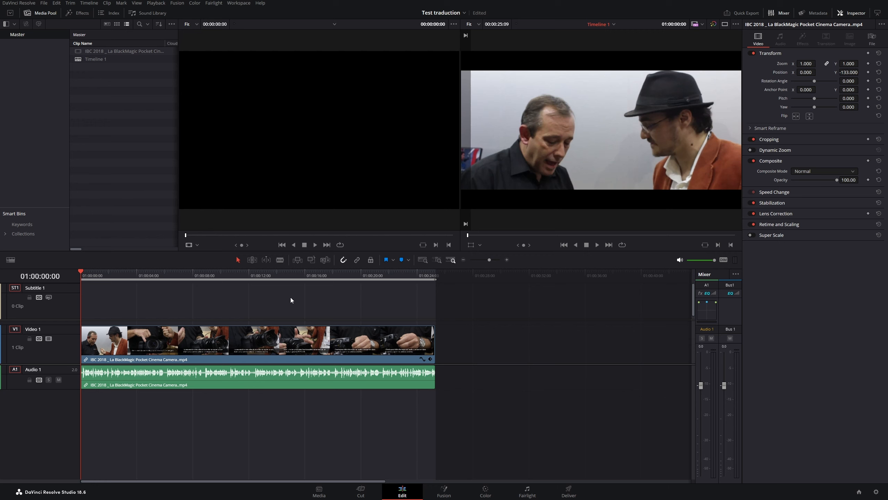
key("space")
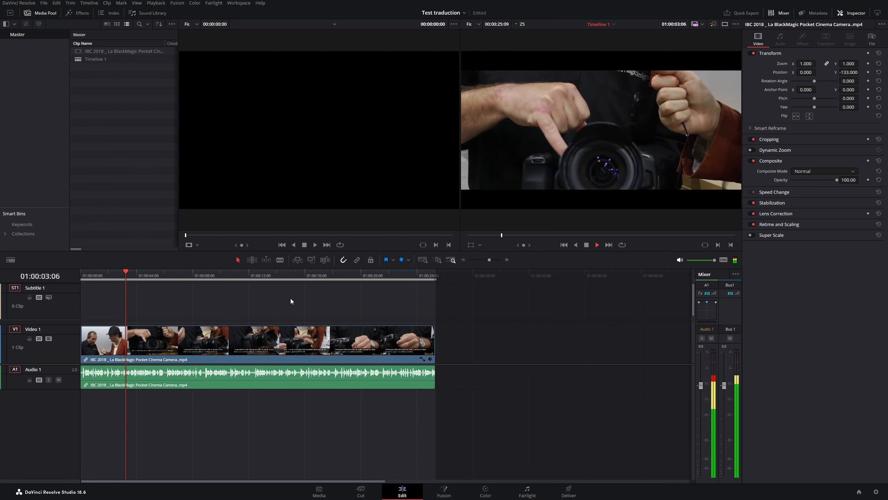
key("space")
left_click_drag(127, 271, 81, 277)
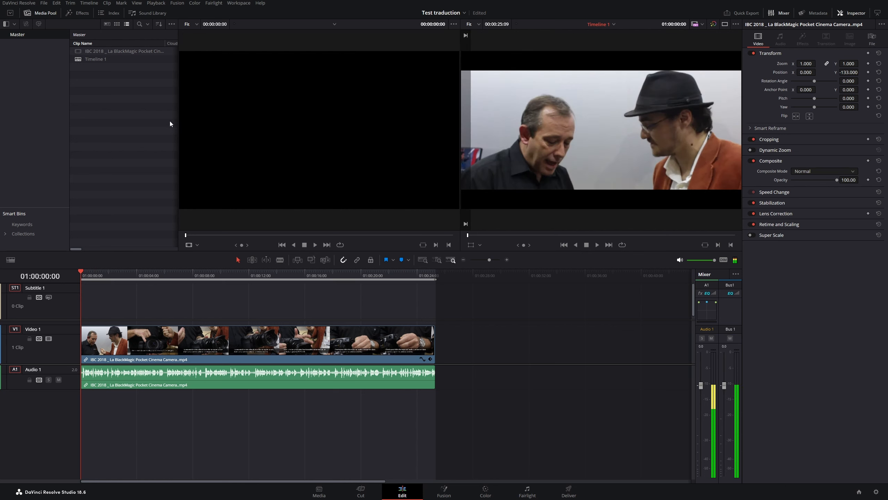
Create single-line French subtitles from the clip's audio with the Subtitle Default preset and 42 characters per line, and play them back
left_click(89, 3)
left_click(121, 118)
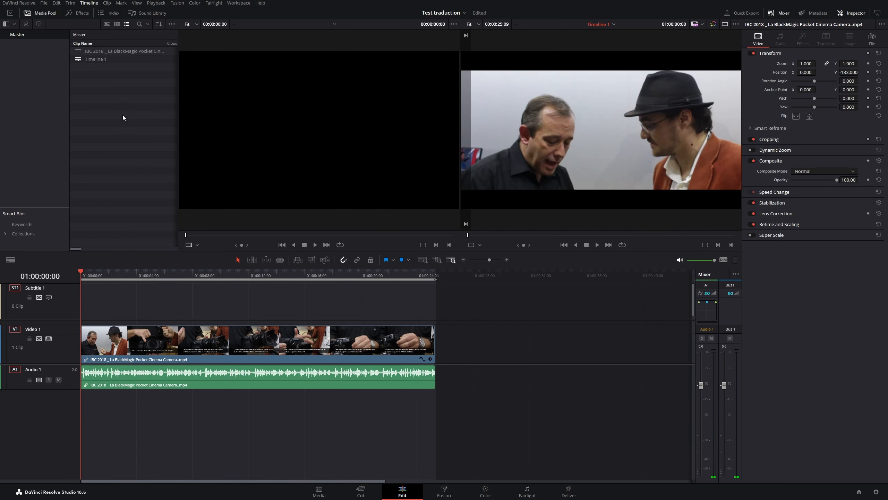
left_click(460, 211)
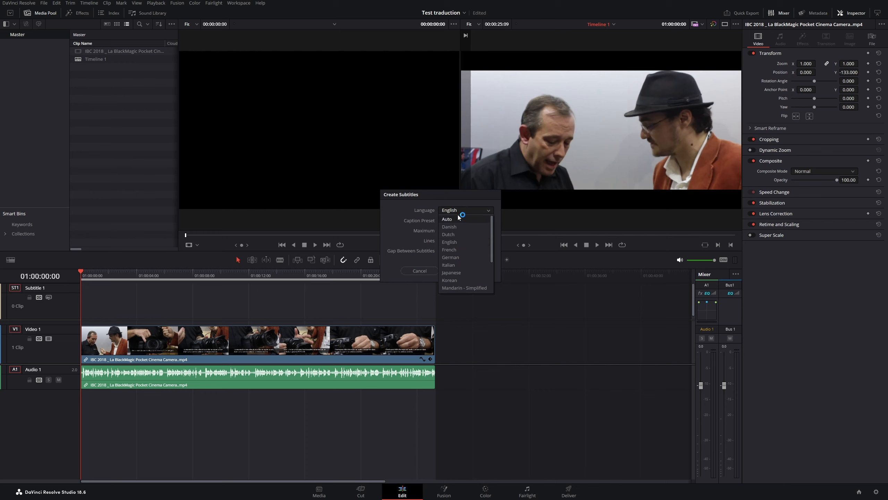
left_click(453, 249)
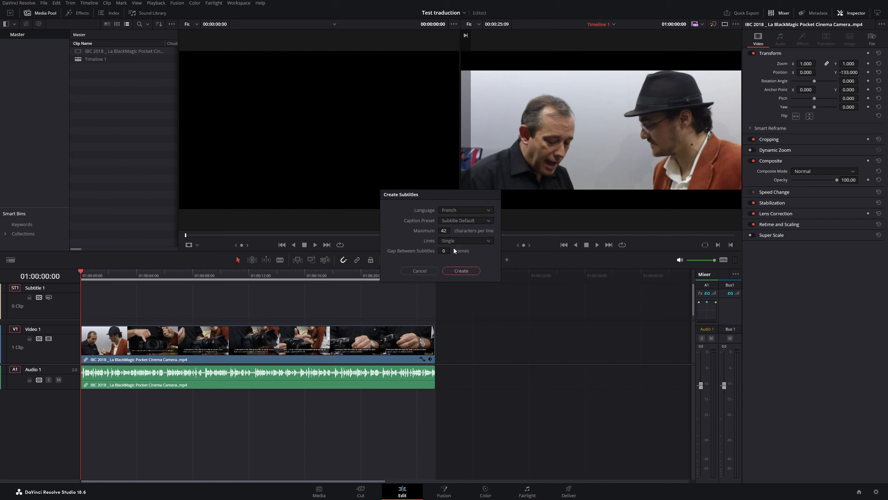
left_click(461, 271)
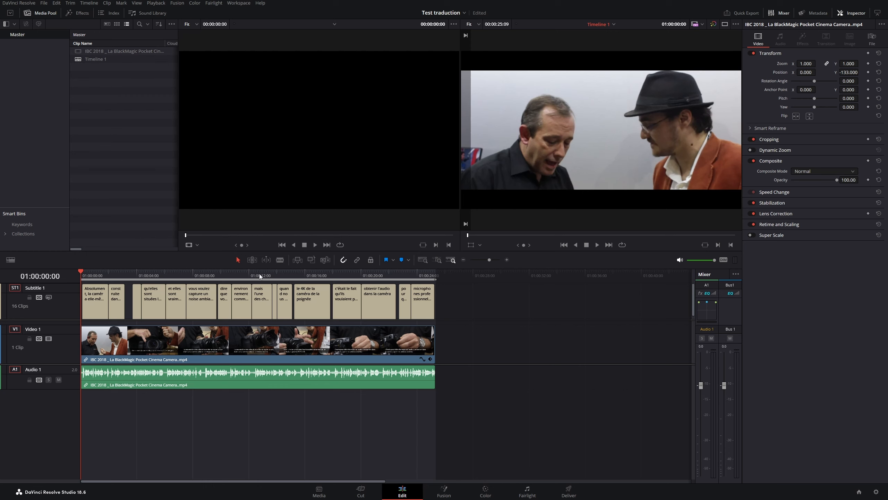
key("space")
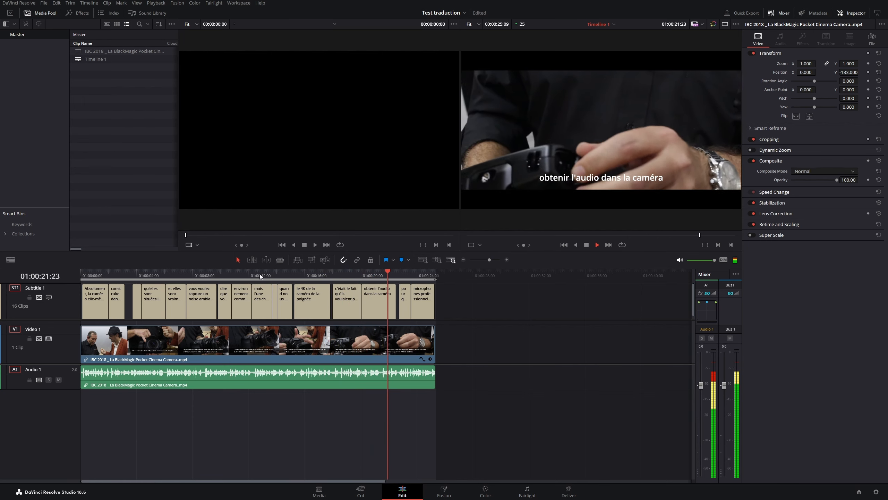
left_click(543, 300)
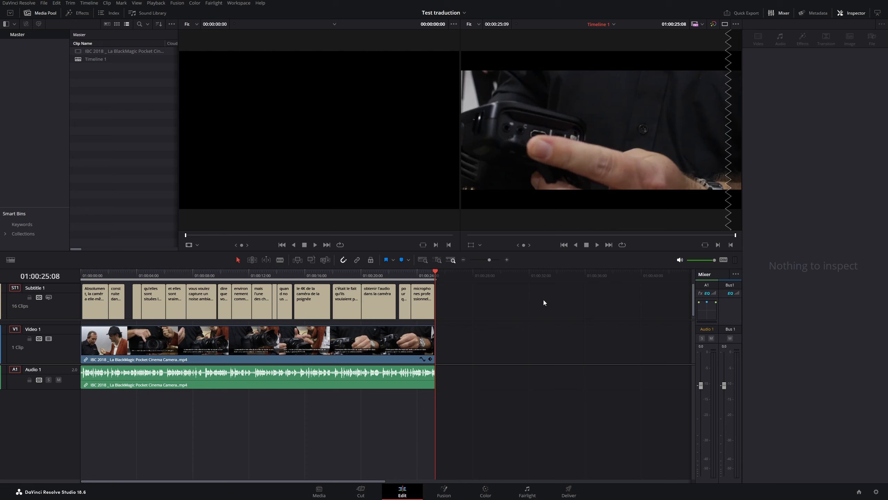